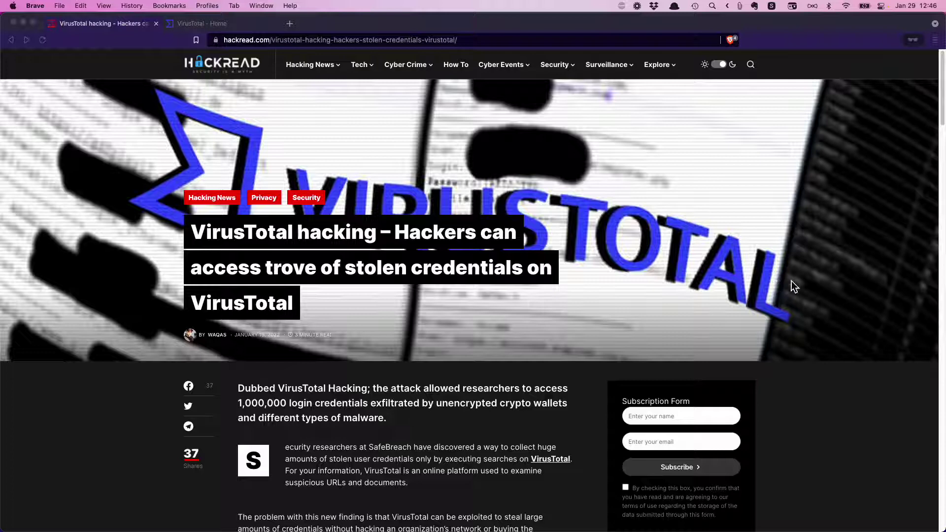
# - Switch from the HackRead article tab to the VirusTotal home page tab
pyautogui.click(197, 23)
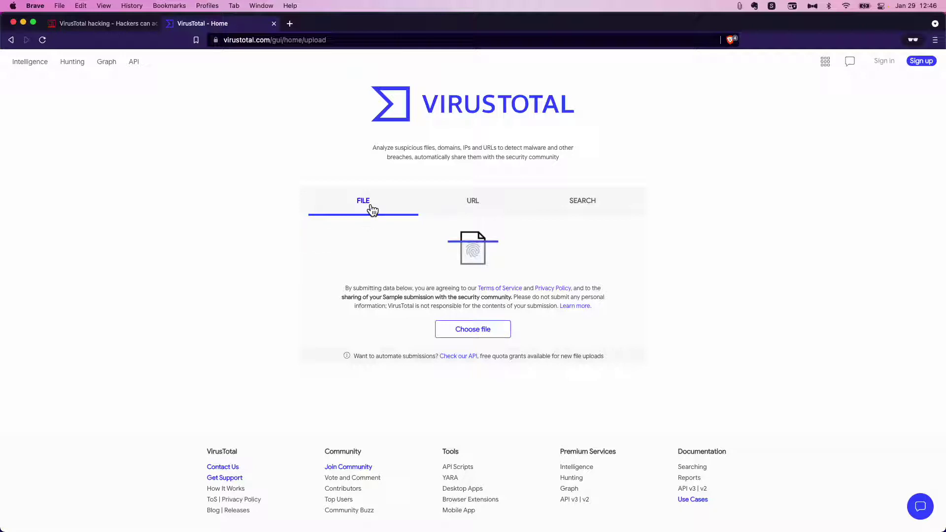
pyautogui.click(470, 205)
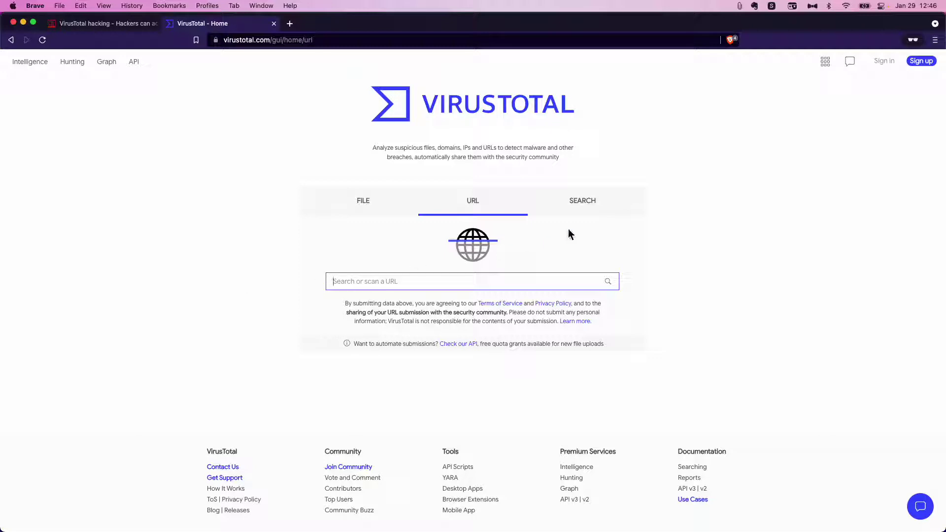
pyautogui.click(577, 210)
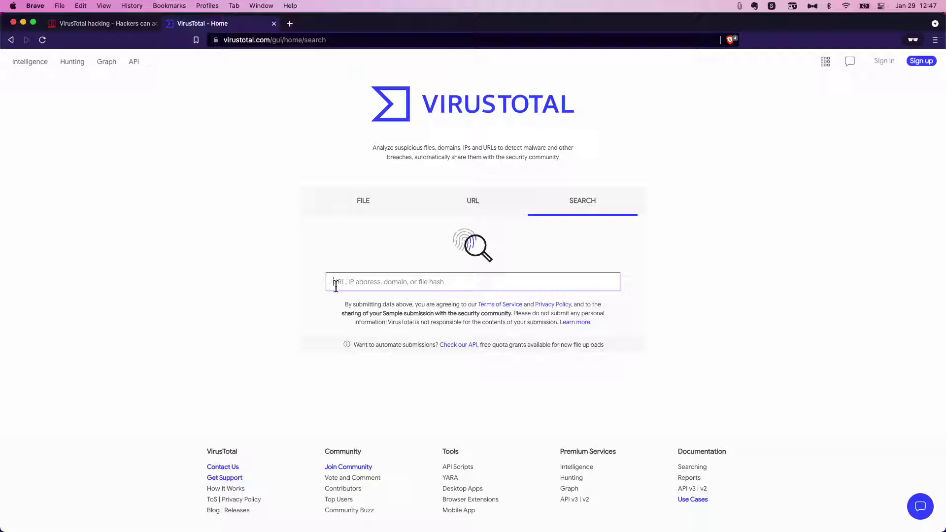
pyautogui.click(360, 211)
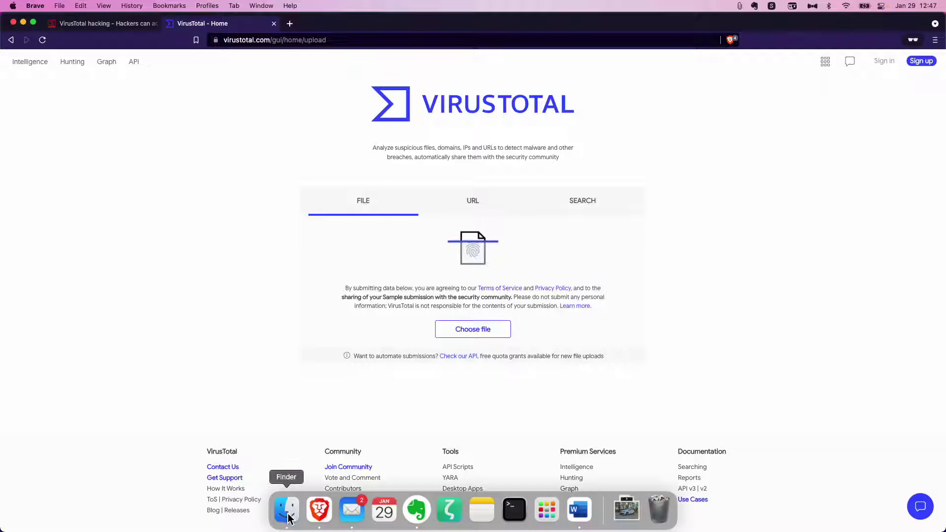
# - Drop IMG_1798.HEIC from the Xy folder onto VirusTotal and view its clean 0/57 report
pyautogui.click(288, 515)
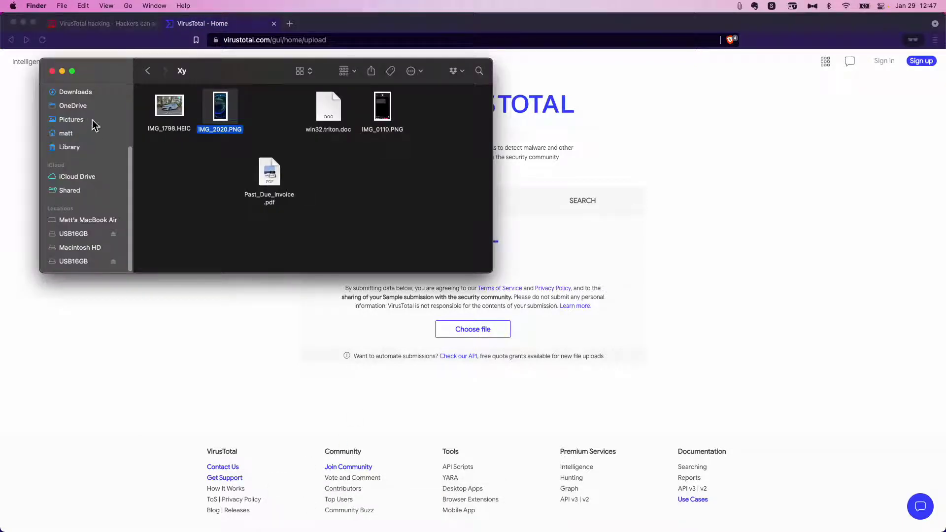
pyautogui.click(170, 110)
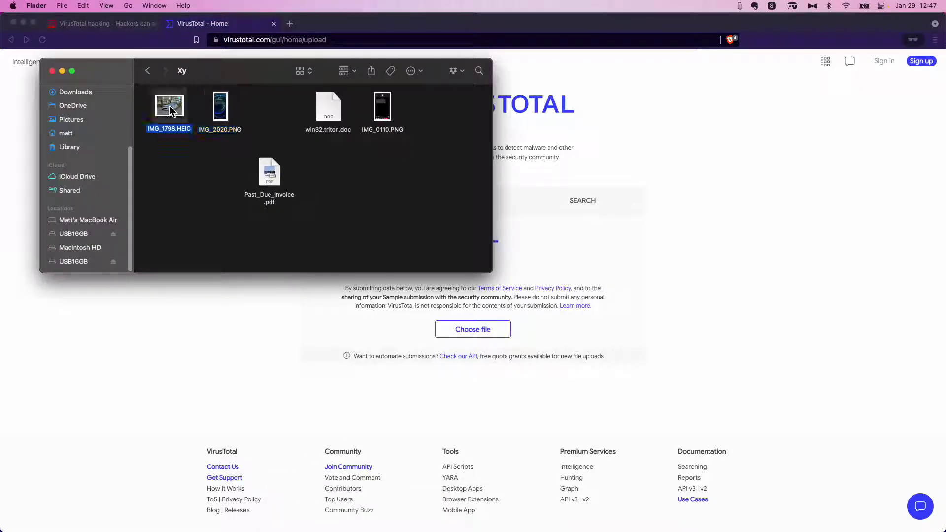
pyautogui.moveTo(171, 110); pyautogui.dragTo(190, 217)
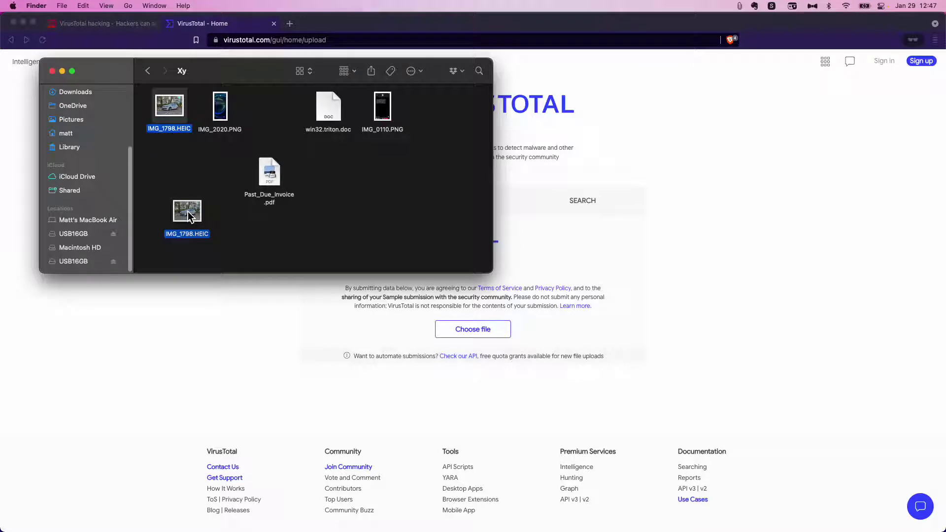
pyautogui.moveTo(189, 217); pyautogui.dragTo(515, 324)
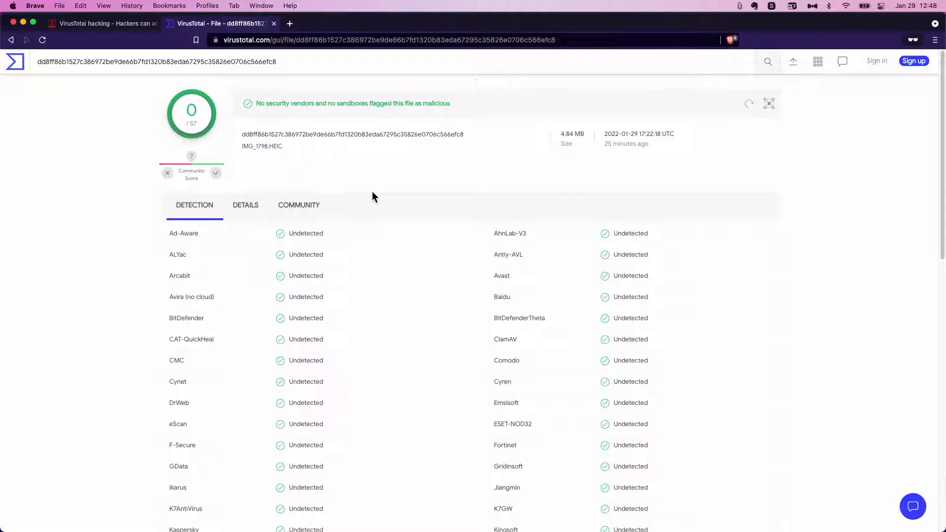
pyautogui.scroll(-5, 375, 226)
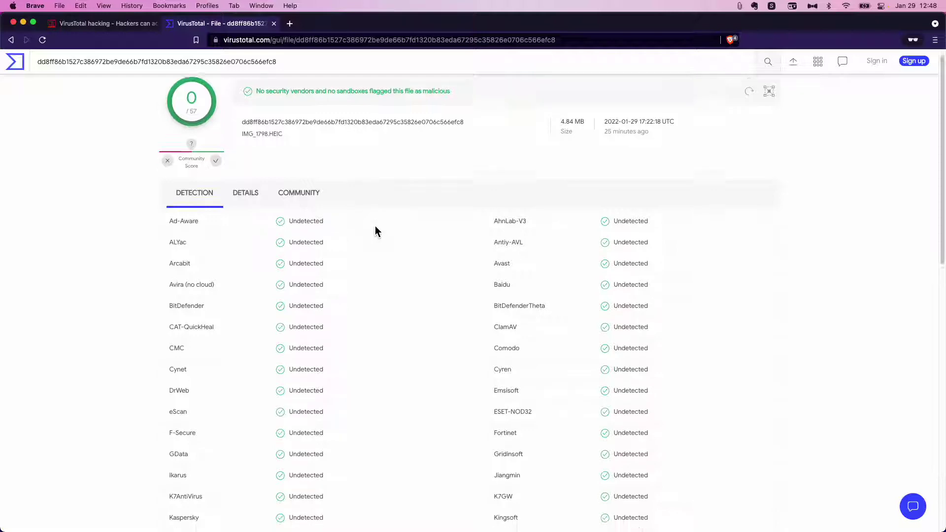
pyautogui.scroll(5, 375, 231)
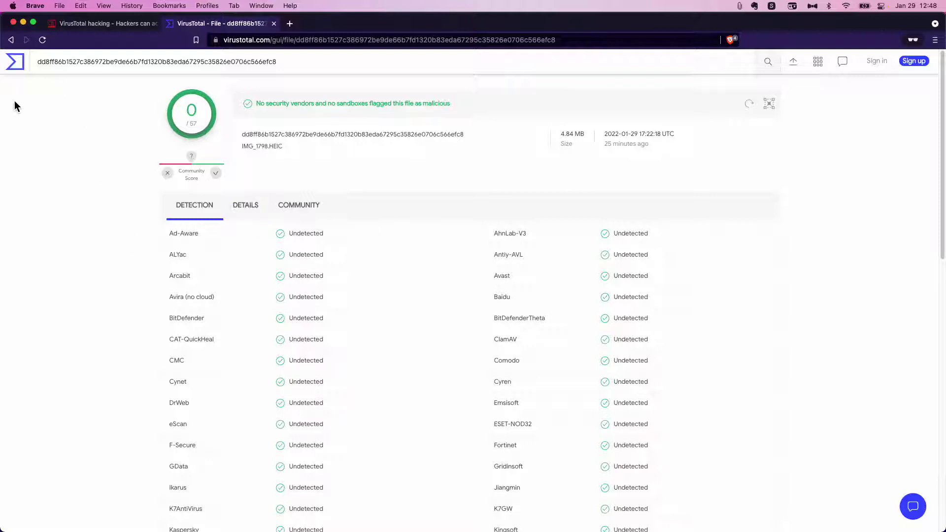
# - Upload Past_Due_Invoice.pdf from the home page, producing the ZeusTrojan.zip report with 24/59 detections
pyautogui.click(15, 64)
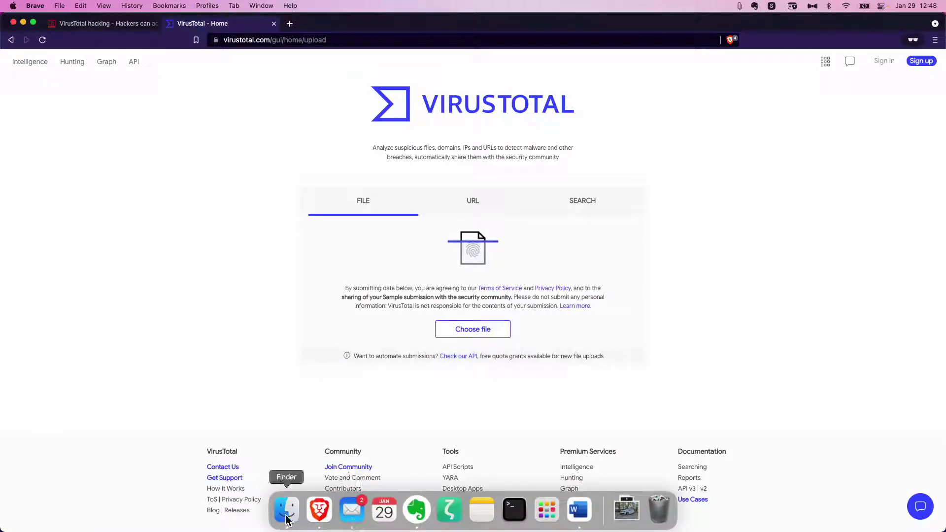
pyautogui.click(279, 514)
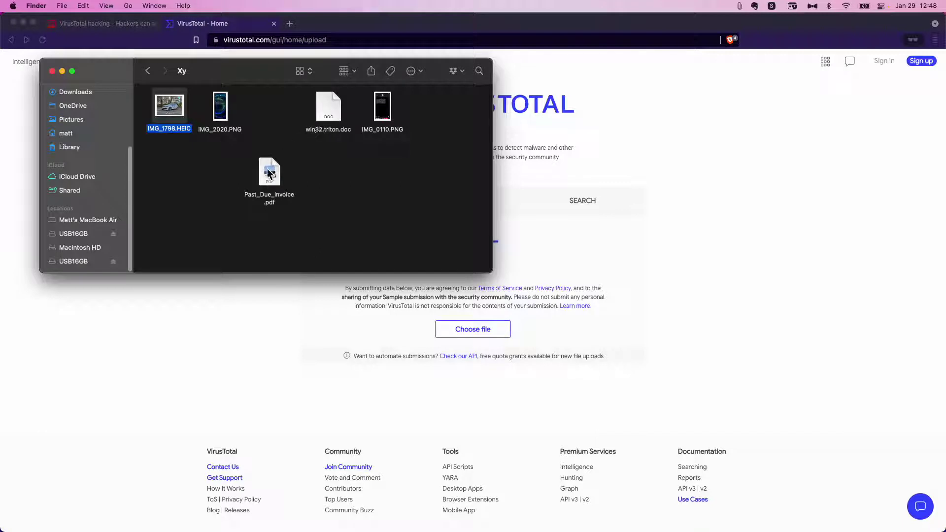
pyautogui.moveTo(272, 170); pyautogui.dragTo(352, 176)
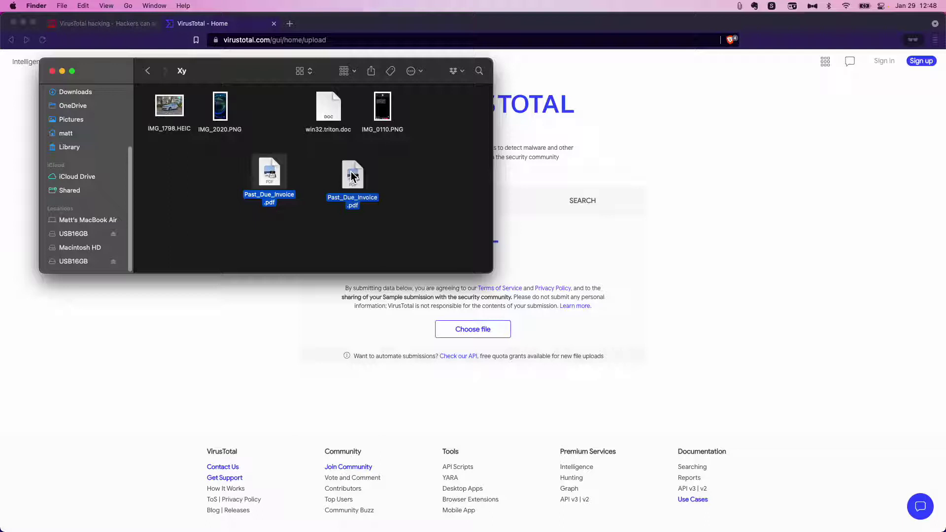
pyautogui.moveTo(352, 176); pyautogui.dragTo(503, 318)
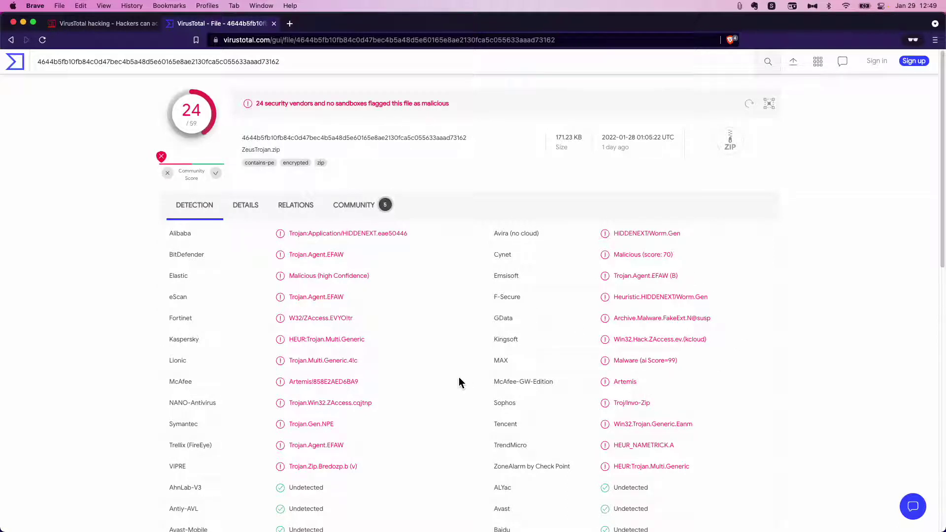
# - Review ZeusTrojan.zip's hashes and submission history on the Details tab
pyautogui.click(252, 213)
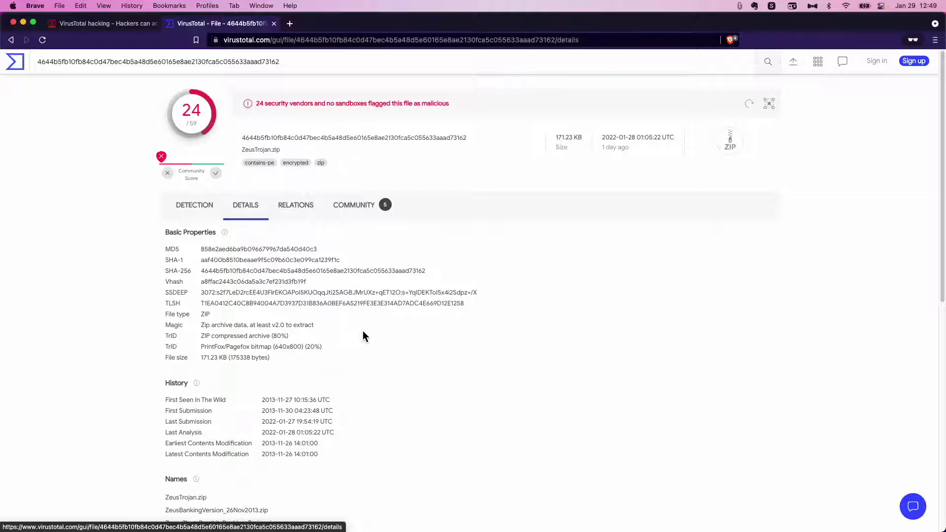
pyautogui.scroll(-2, 351, 345)
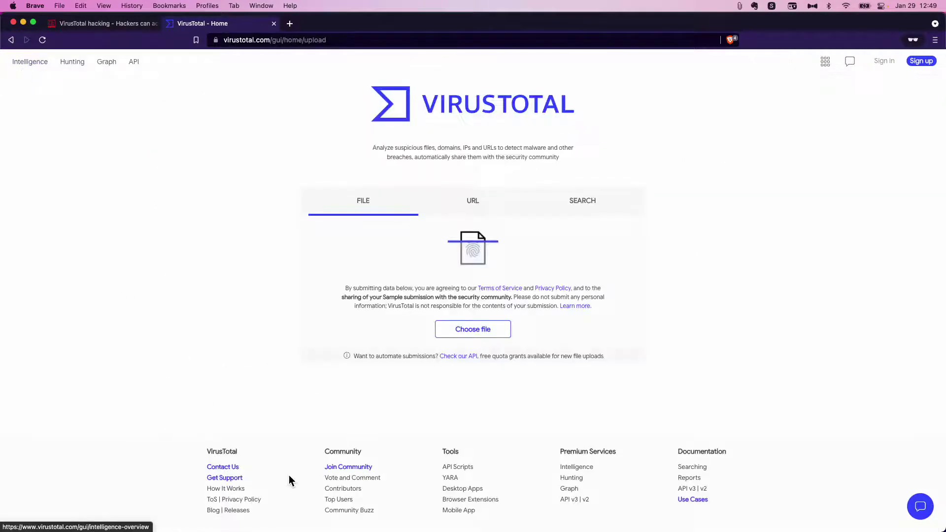
# - Drop win32.triton.doc onto the upload area and review its 4/62 detection report
pyautogui.moveTo(319, 513)
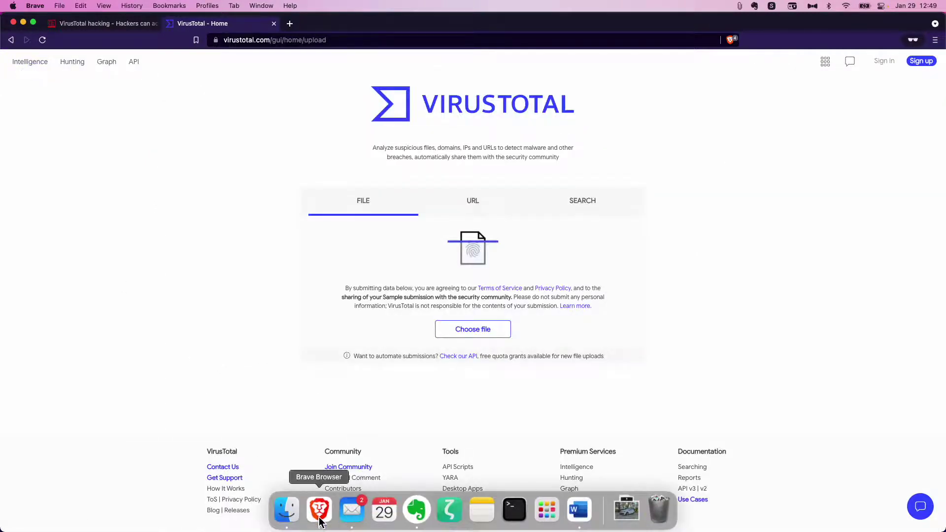
pyautogui.click(288, 511)
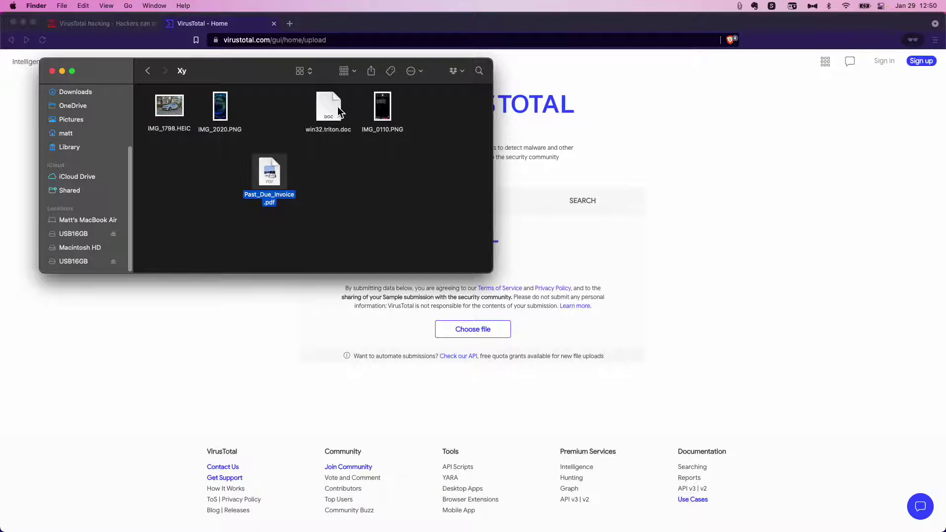
pyautogui.moveTo(335, 111); pyautogui.dragTo(587, 270)
pyautogui.moveTo(501, 309); pyautogui.dragTo(500, 310)
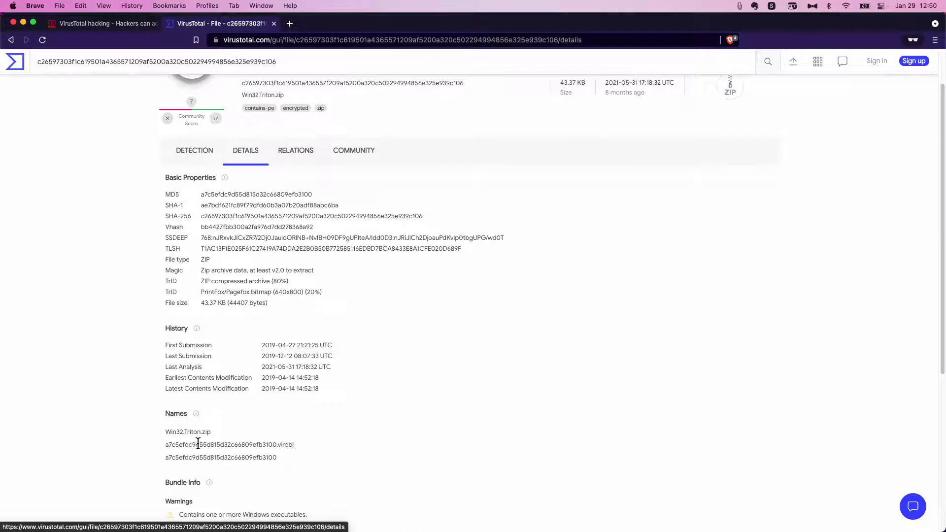
pyautogui.scroll(2, 370, 430)
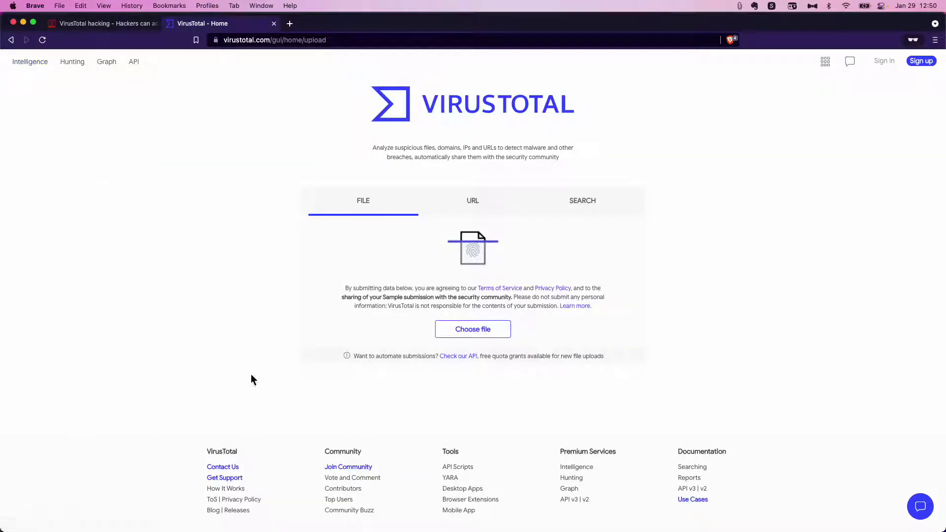
# - Switch VirusTotal to URL scanning and preview the IMG_2020.PNG SMS screenshot in Quick Look
pyautogui.click(473, 201)
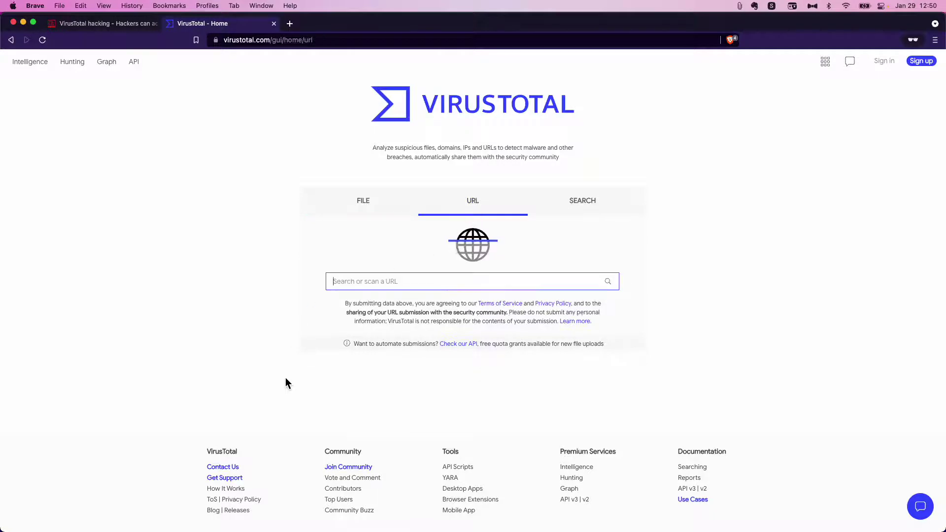
pyautogui.moveTo(286, 527)
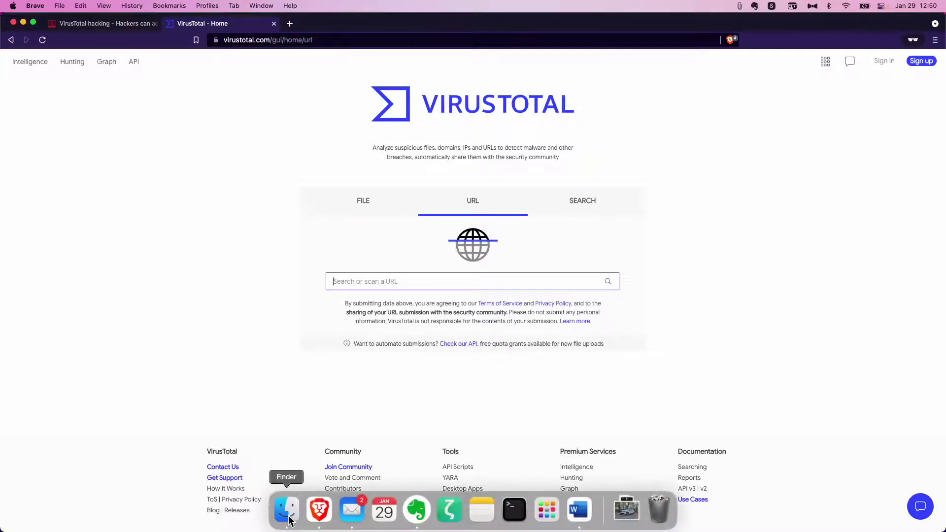
pyautogui.click(286, 509)
pyautogui.click(217, 109)
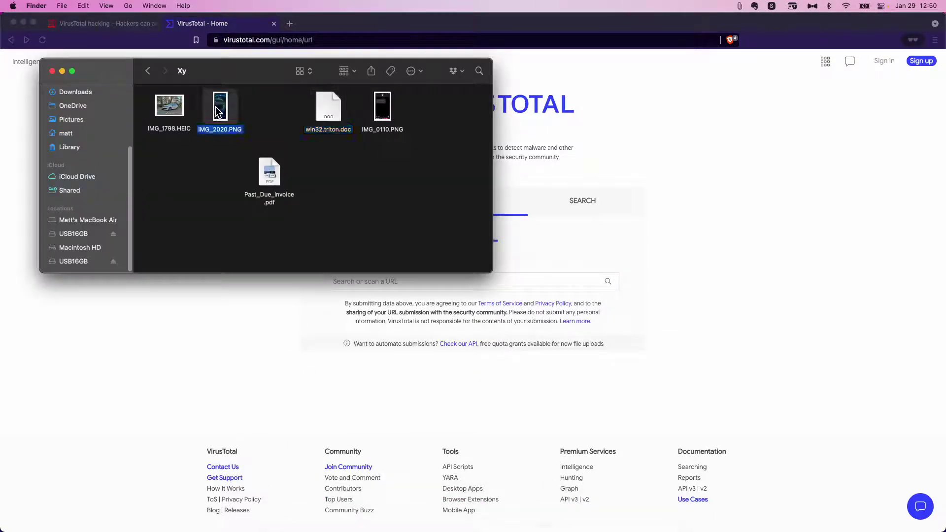
pyautogui.press('space')
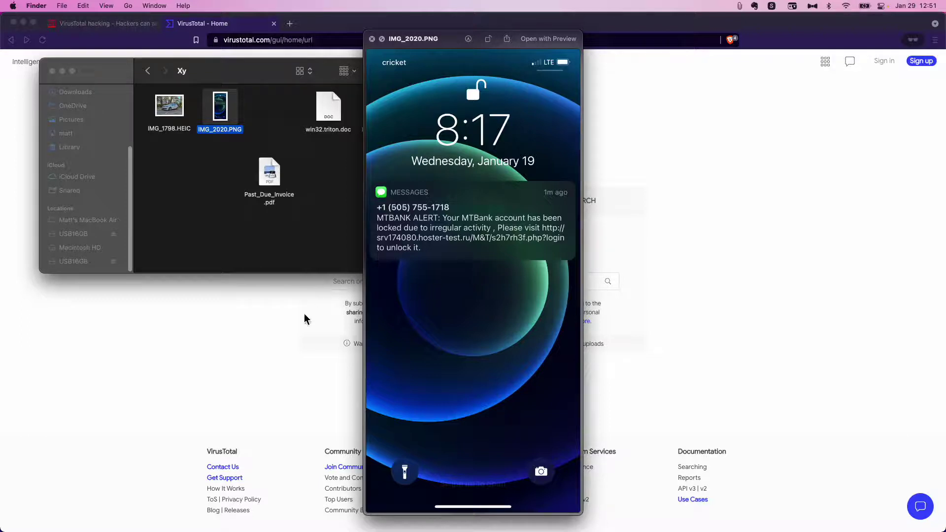
# - Copy the phishing link from the SMS screenshot preview
pyautogui.click(259, 338)
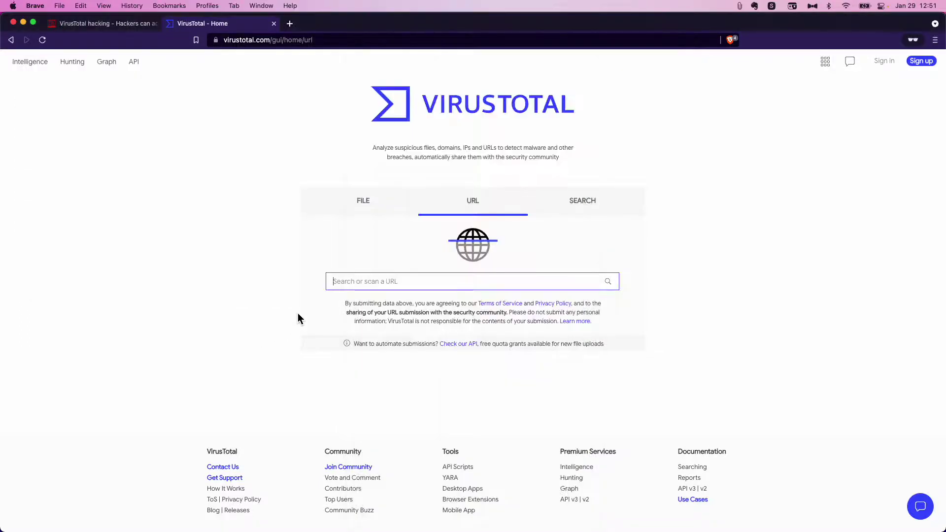
pyautogui.moveTo(319, 524)
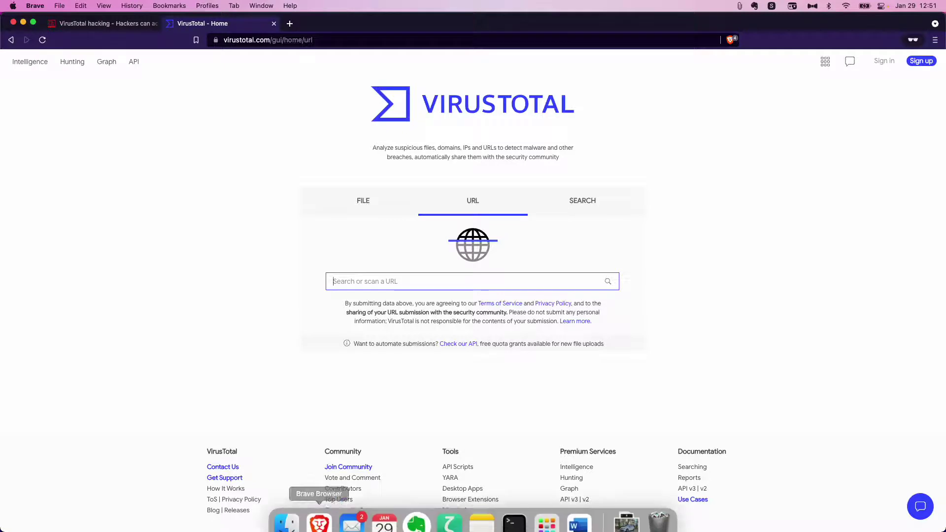
pyautogui.click(286, 523)
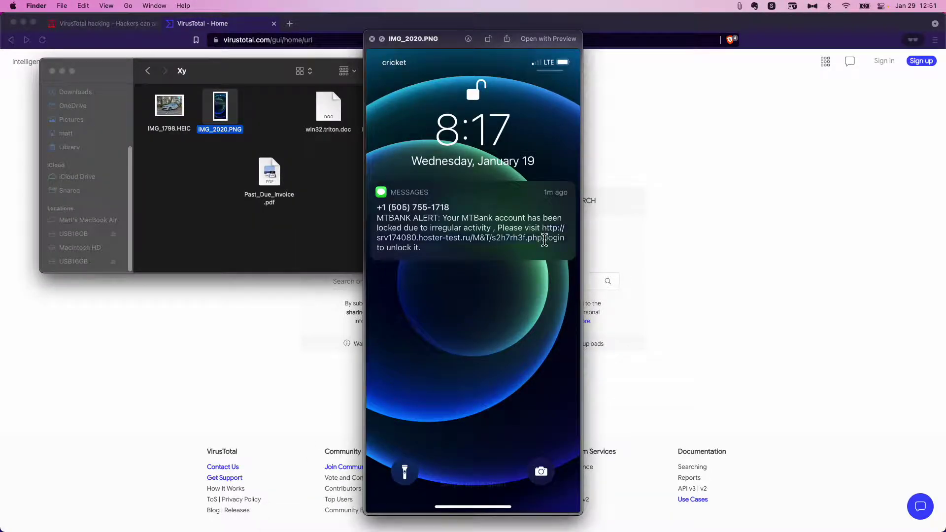
pyautogui.rightClick(551, 236)
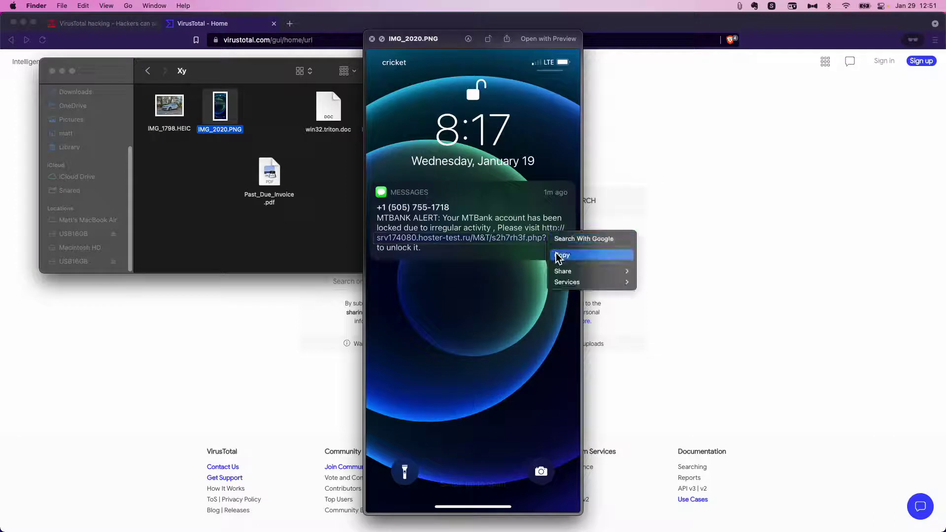
pyautogui.click(560, 255)
# - Paste the phishing link into VirusTotal's URL field
pyautogui.click(263, 339)
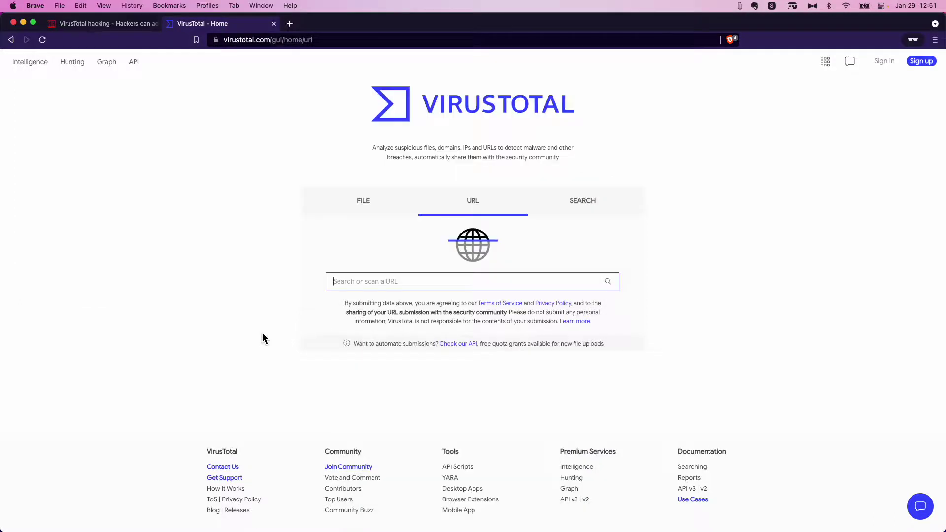
pyautogui.rightClick(397, 281)
pyautogui.click(417, 351)
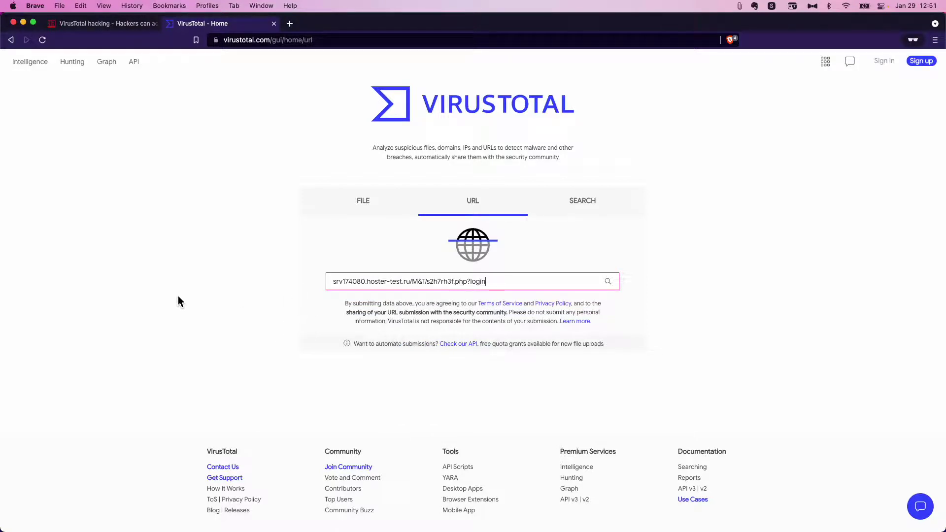
# - Submit the srv174080.hoster-test.ru link and get its 7/93 malicious verdict report
pyautogui.press('Return')
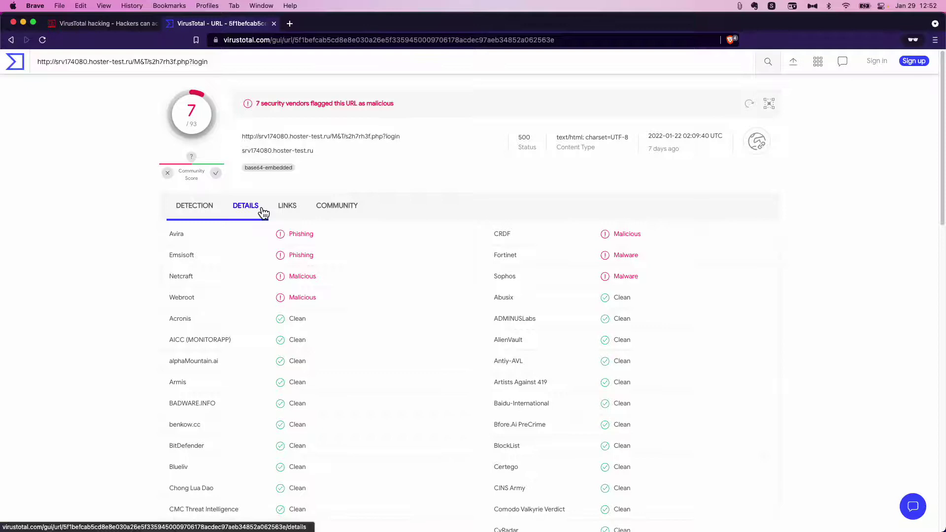
# - Browse the URL's Details: categories, history, HTTP 500 response, headers, HTML info and redirects
pyautogui.click(264, 213)
pyautogui.scroll(-2, 483, 224)
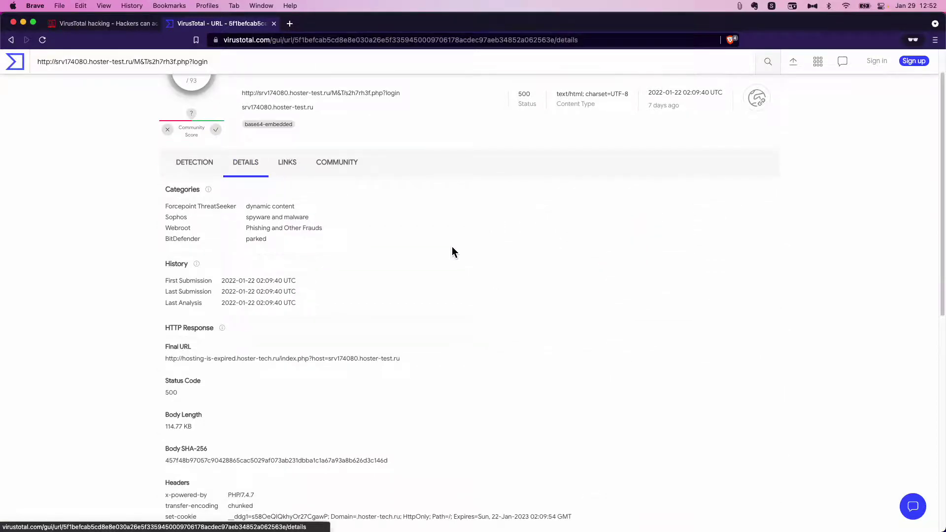
pyautogui.scroll(-5, 397, 255)
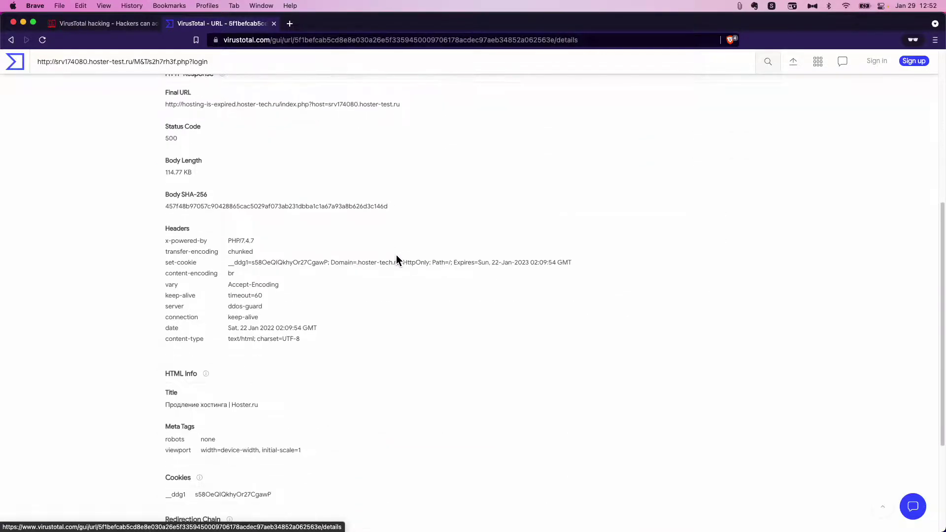
pyautogui.scroll(-4, 397, 256)
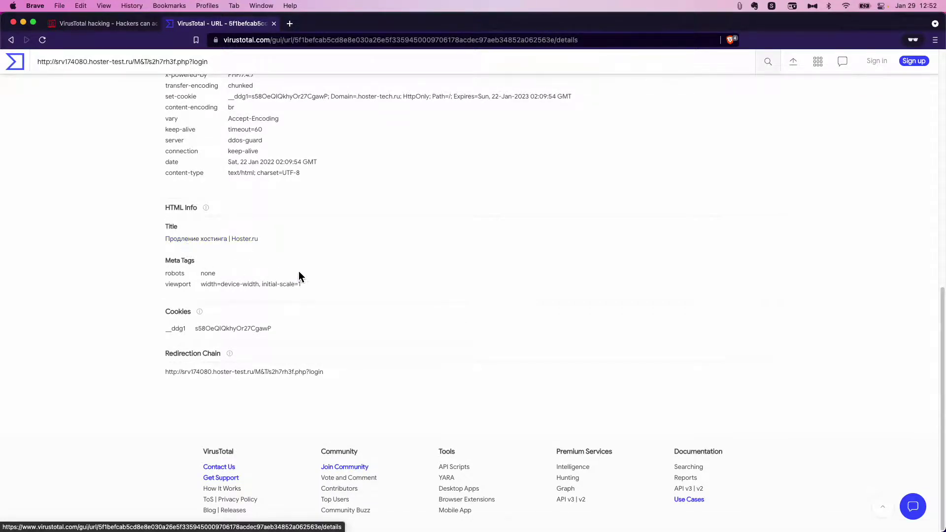
pyautogui.scroll(2, 352, 270)
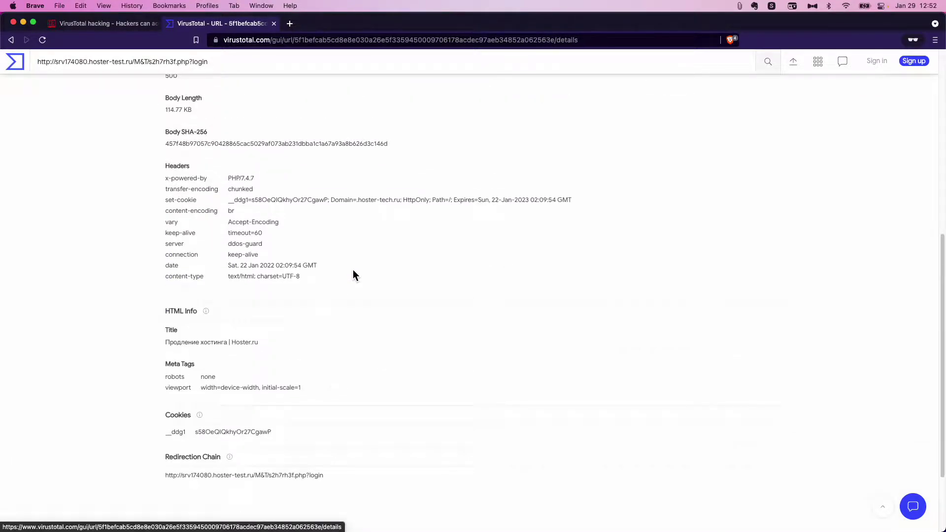
pyautogui.scroll(-2, 353, 270)
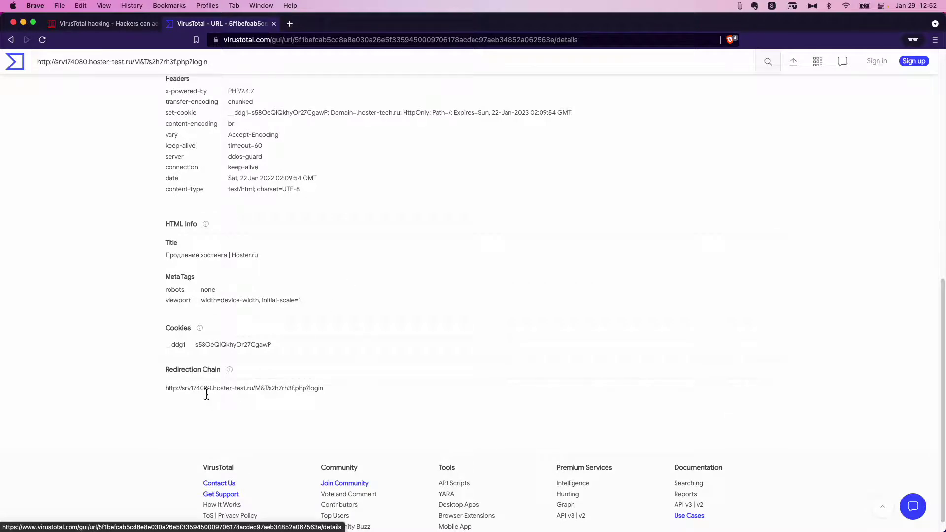
pyautogui.scroll(2, 441, 325)
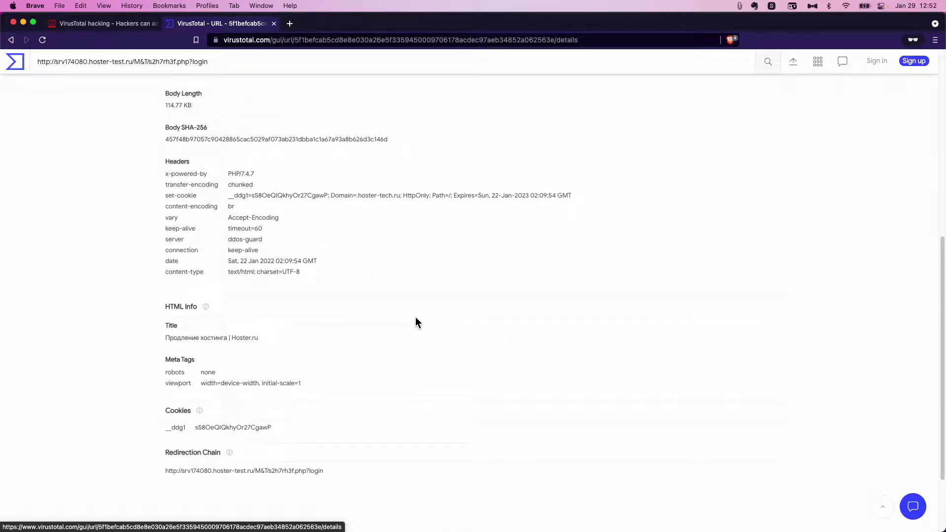
pyautogui.scroll(2, 415, 321)
pyautogui.scroll(2, 385, 329)
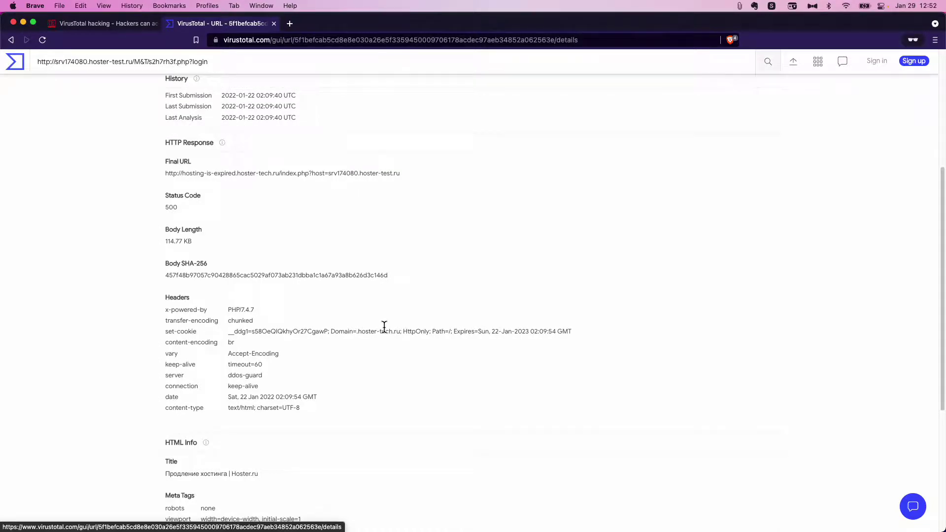
pyautogui.scroll(1, 385, 328)
pyautogui.scroll(2, 386, 329)
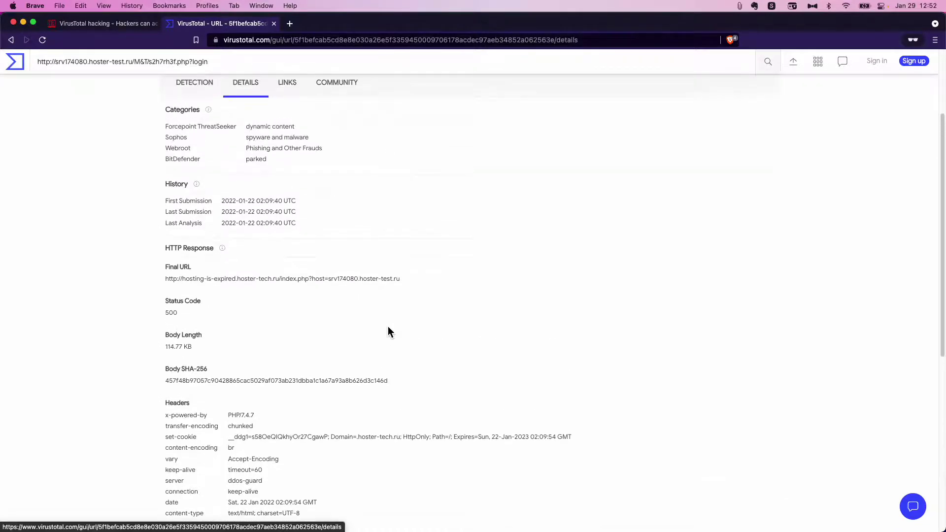
pyautogui.scroll(1, 388, 329)
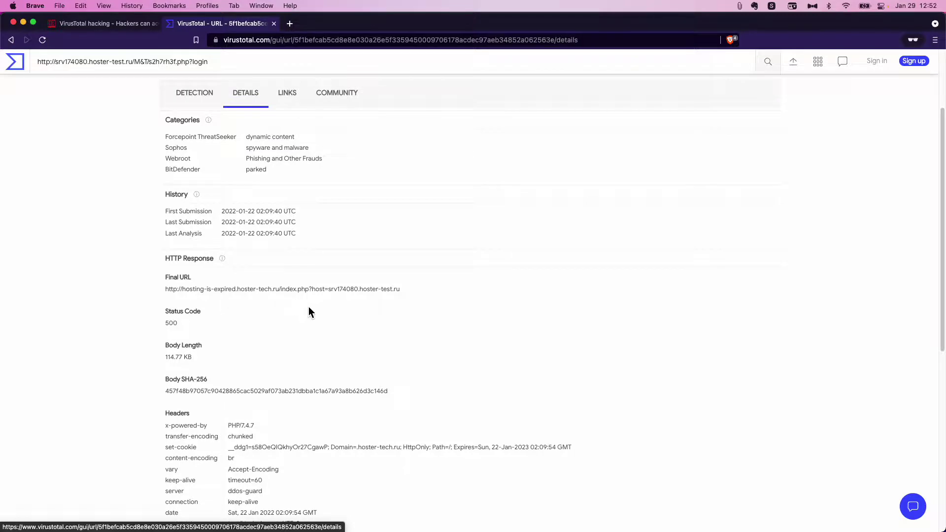
pyautogui.scroll(2, 462, 314)
pyautogui.scroll(1, 462, 308)
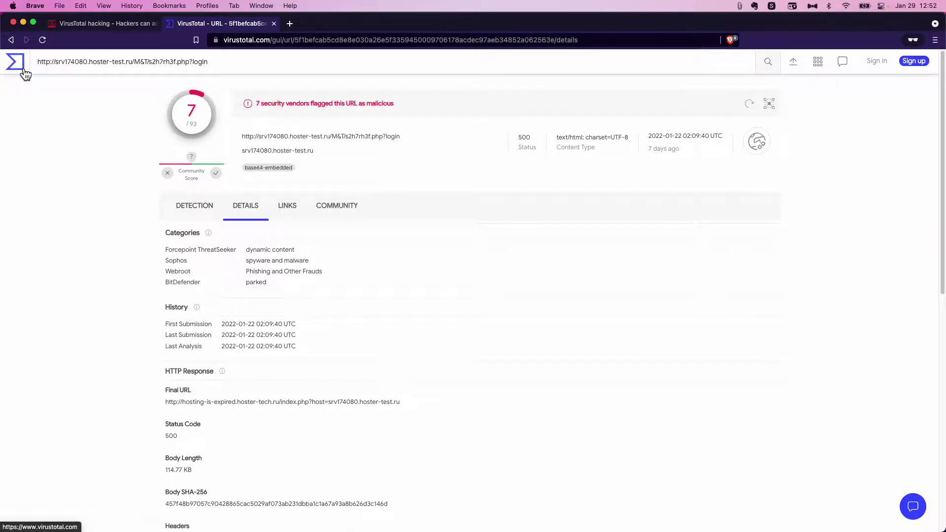
# - Return to the VirusTotal home page and choose the Search option
pyautogui.click(16, 63)
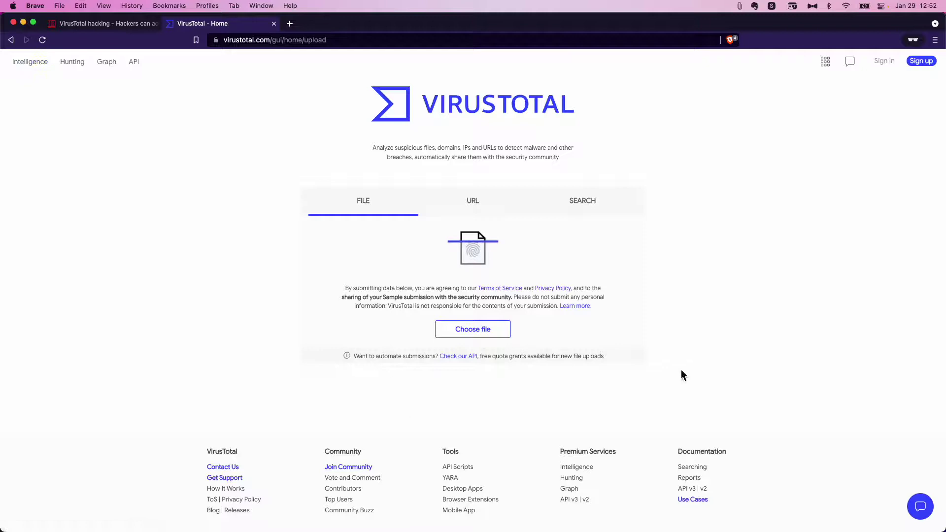
pyautogui.click(584, 210)
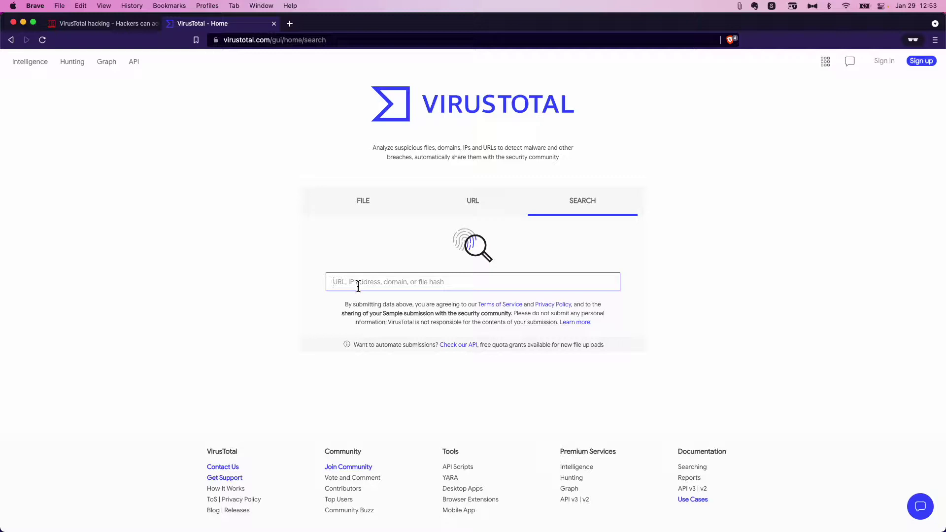
# - Search for IP 131.100.24.231 and view its 15/90 malicious report
pyautogui.write('131.100.24.231')
pyautogui.press('Return')
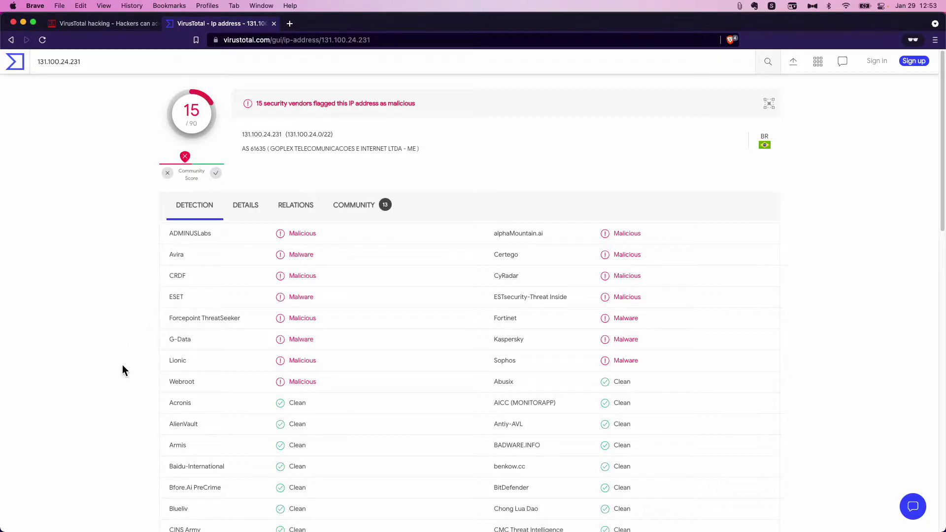
# - Review 131.100.24.231's basic properties and Google results, then show its Emotet and phishing community graphs
pyautogui.click(249, 211)
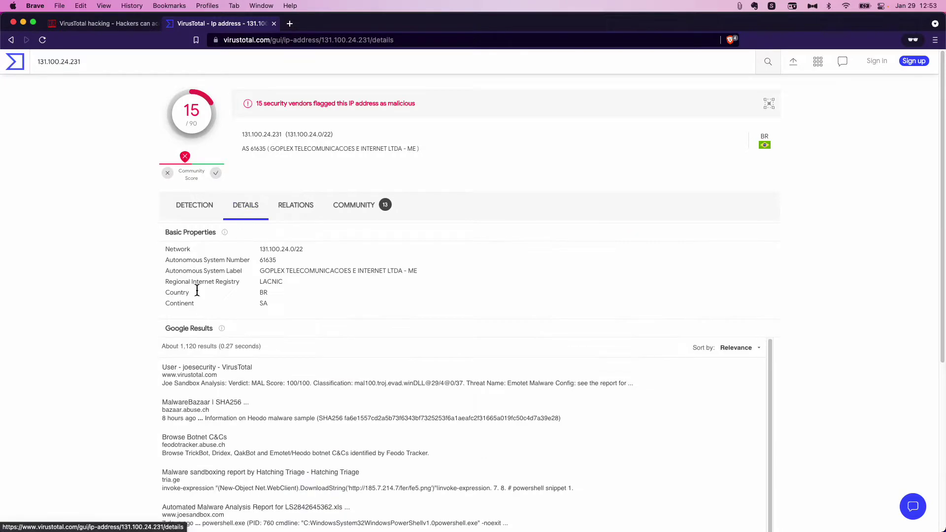
pyautogui.scroll(-5, 52, 335)
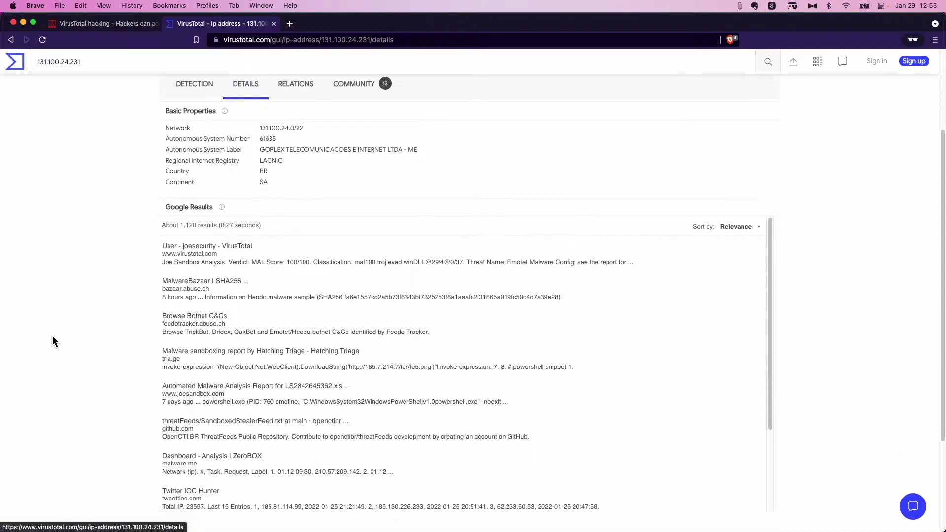
pyautogui.scroll(-2, 53, 337)
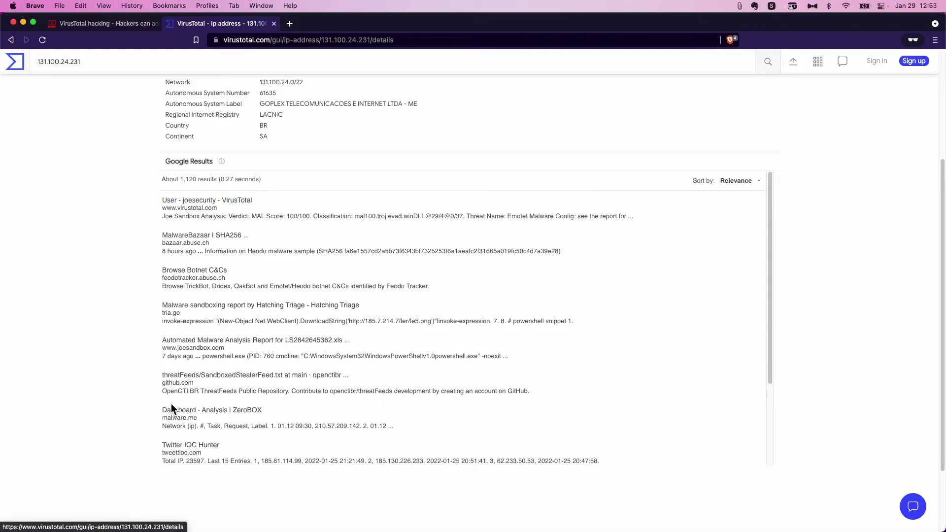
pyautogui.scroll(7, 171, 404)
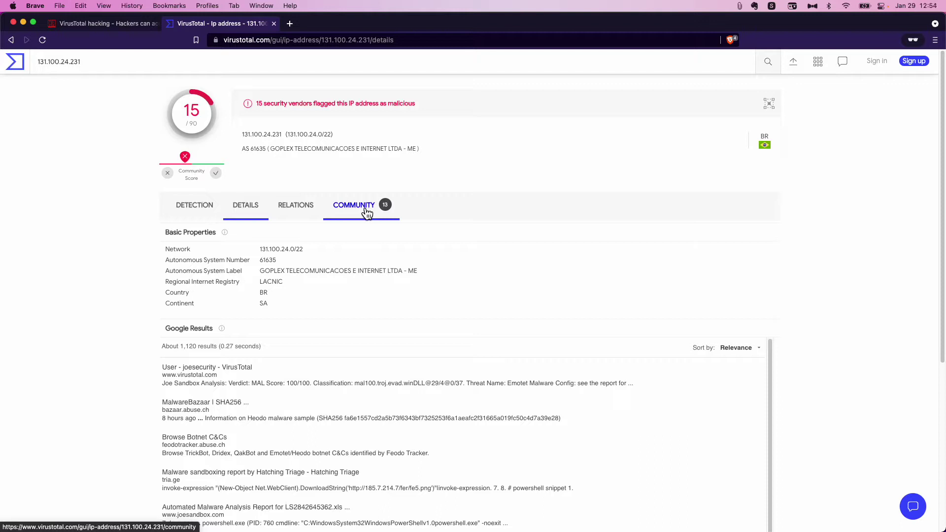
pyautogui.click(367, 212)
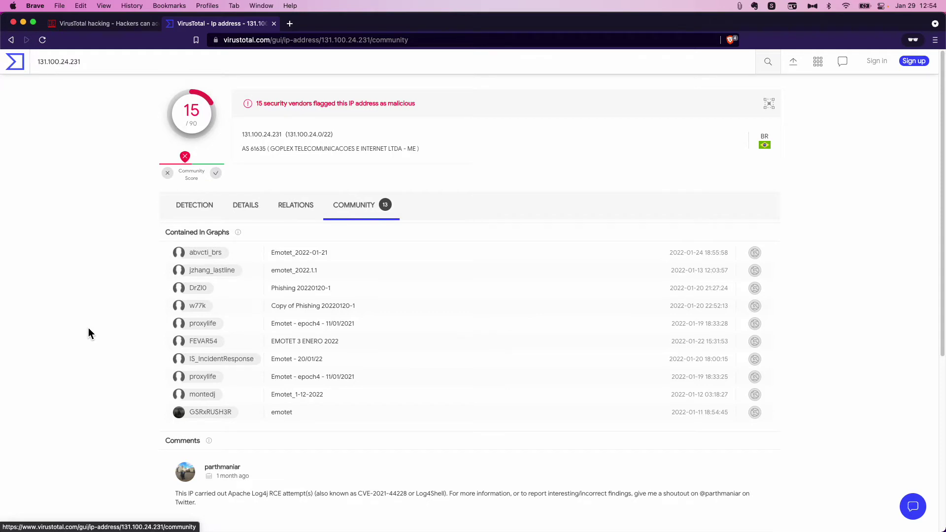
# - Return from the 131.100.24.231 report to the VirusTotal home page's file upload view
pyautogui.click(17, 67)
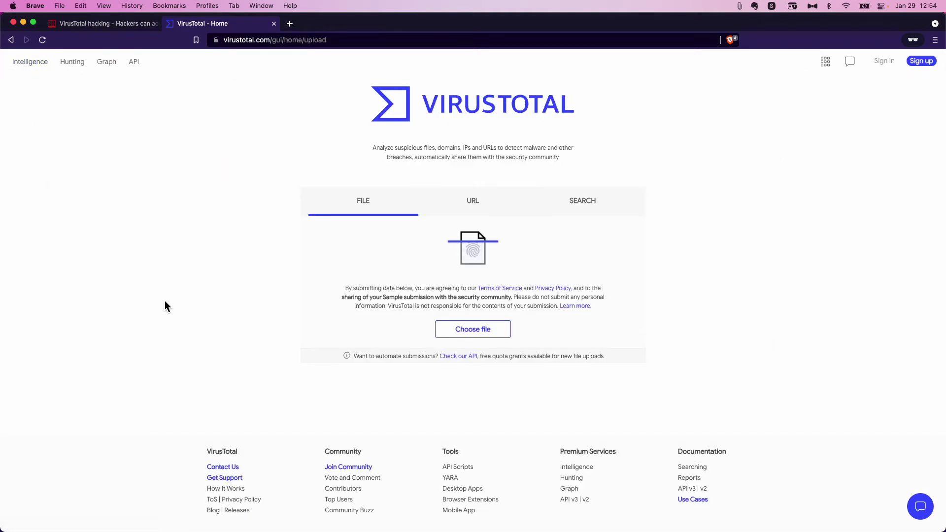